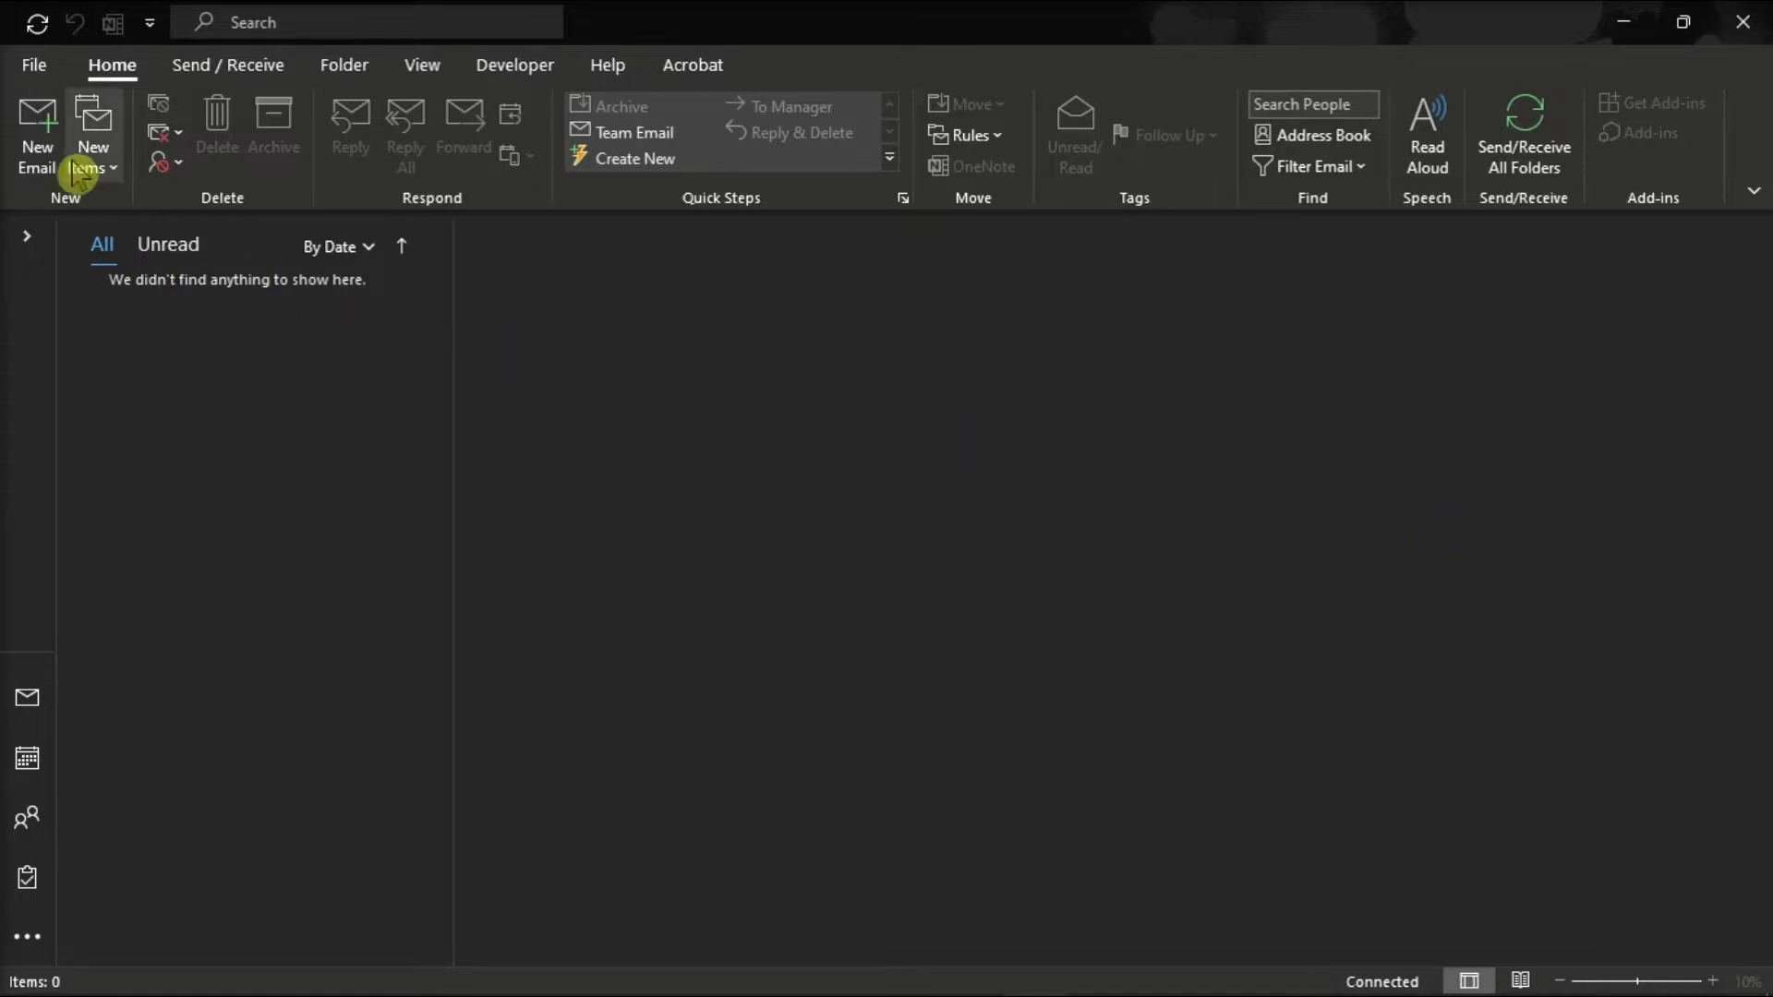
Step: Request delivery and read receipts on a new email, then bring up Outlook Options
left_click(46, 145)
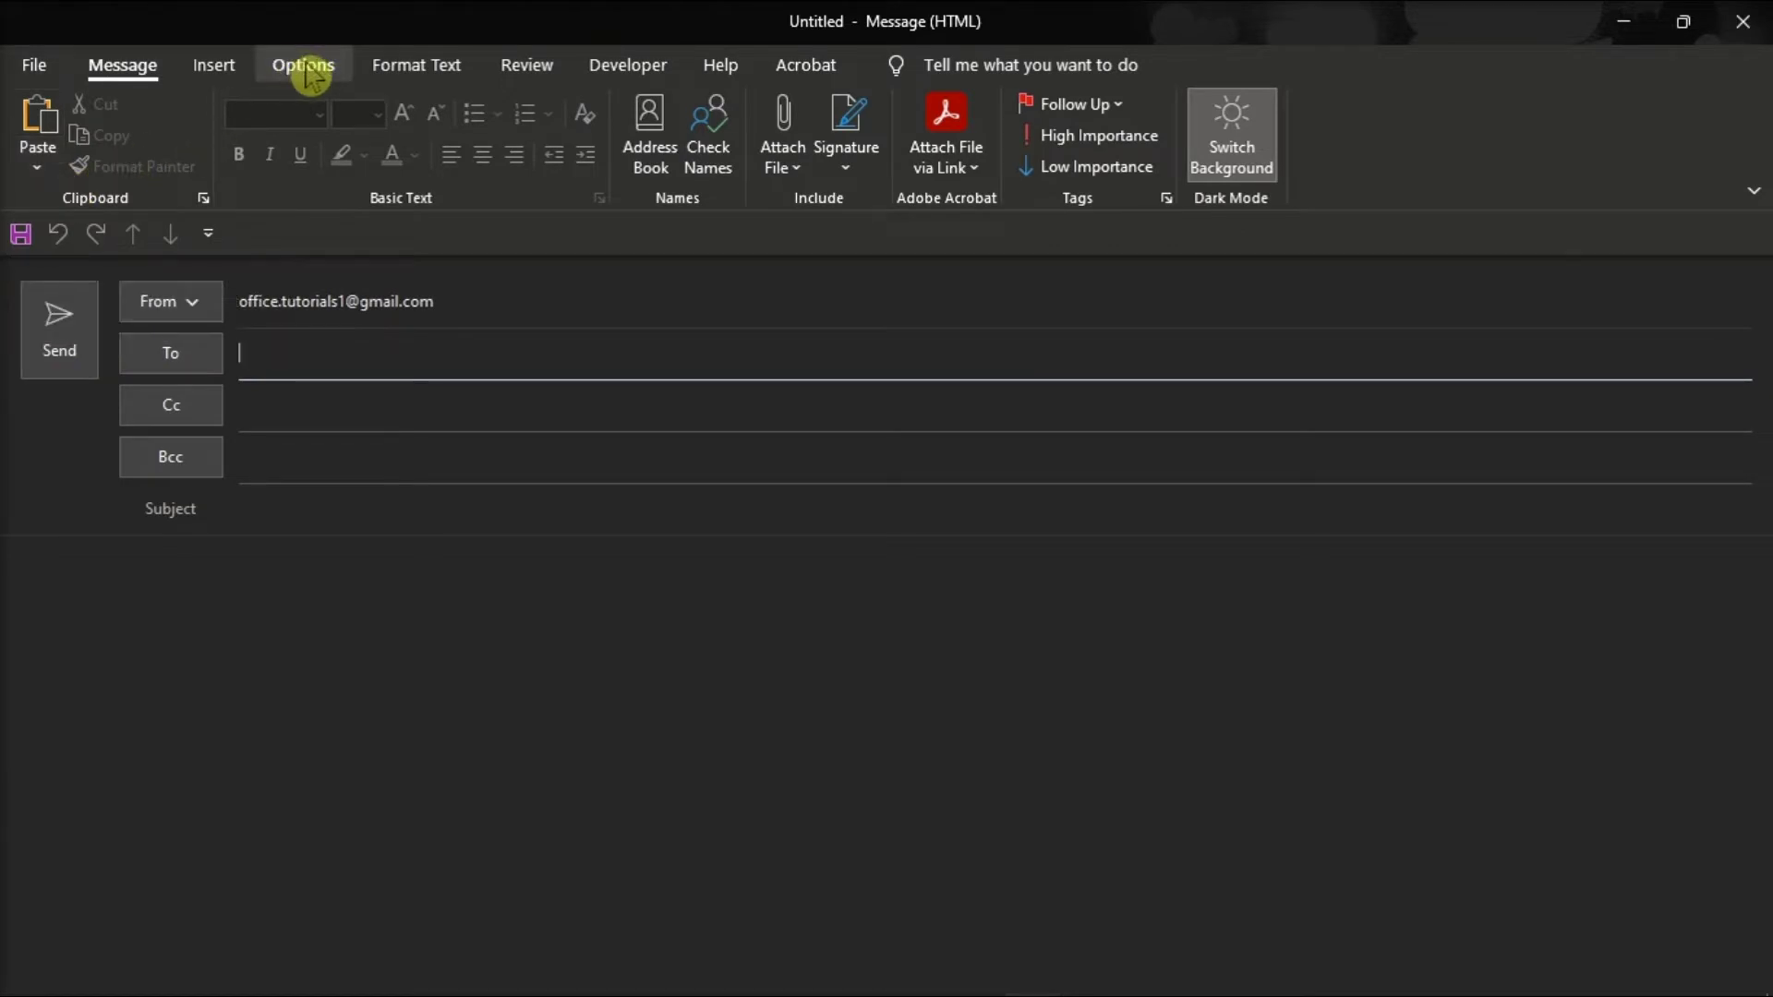
left_click(304, 66)
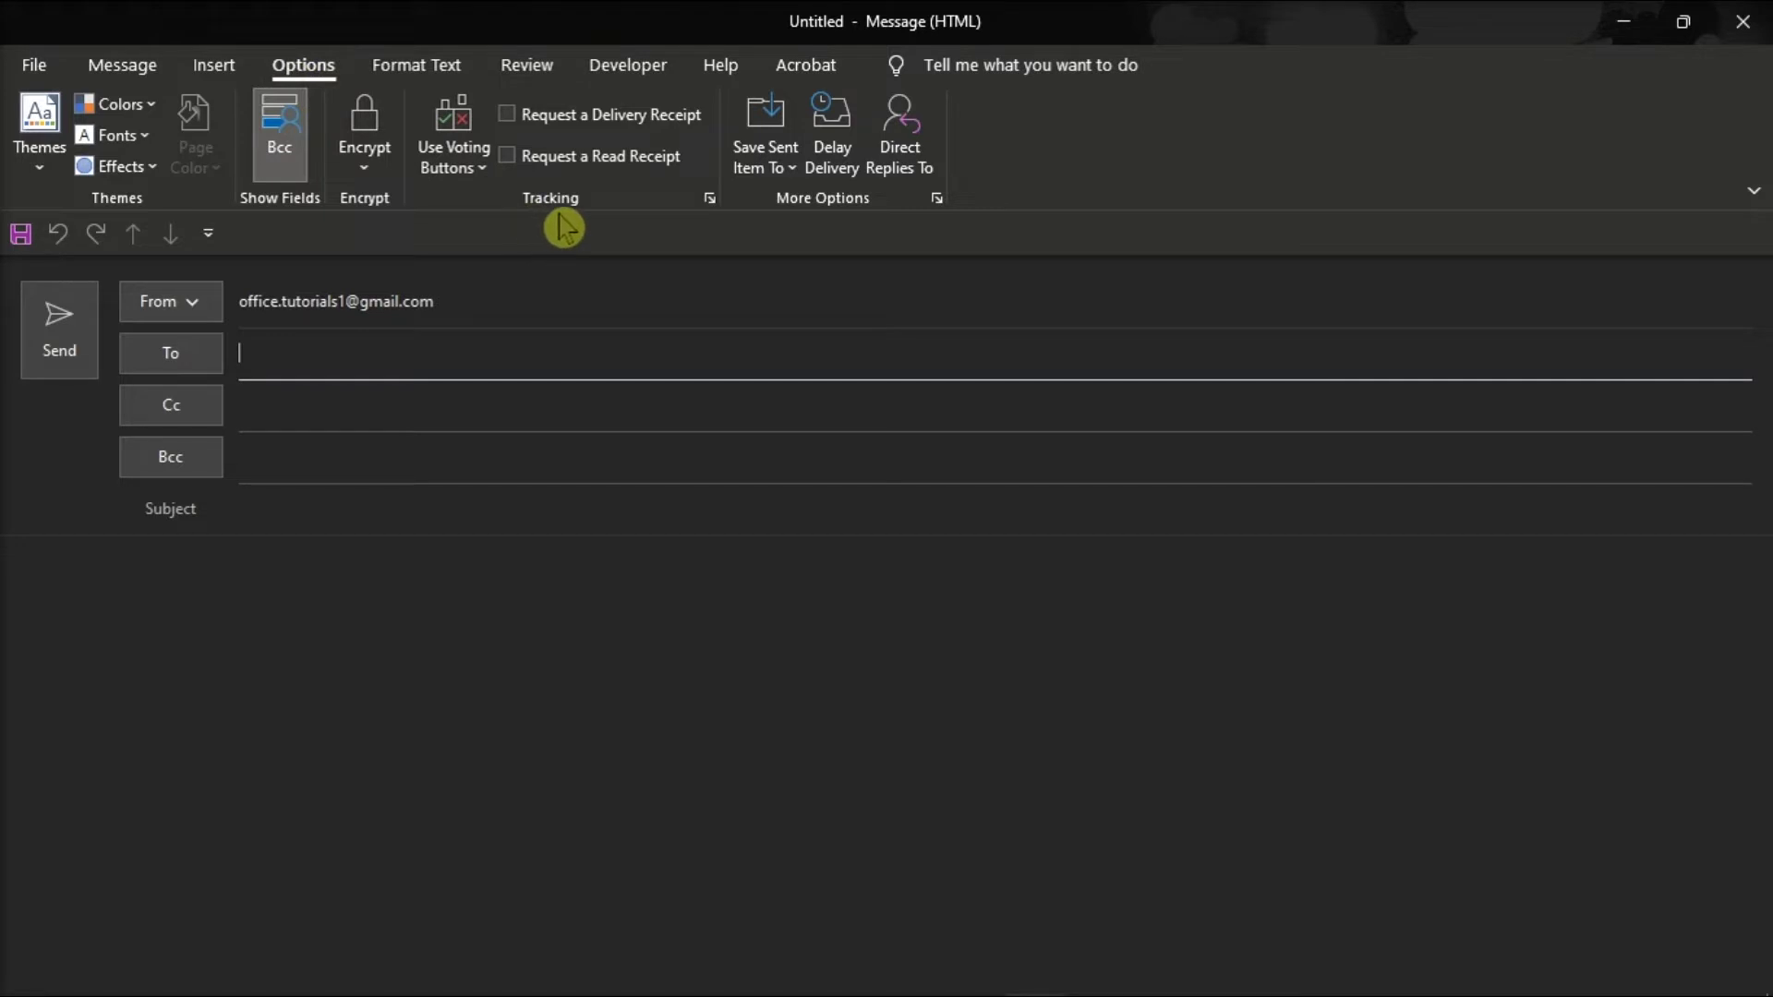
left_click(513, 116)
left_click(509, 157)
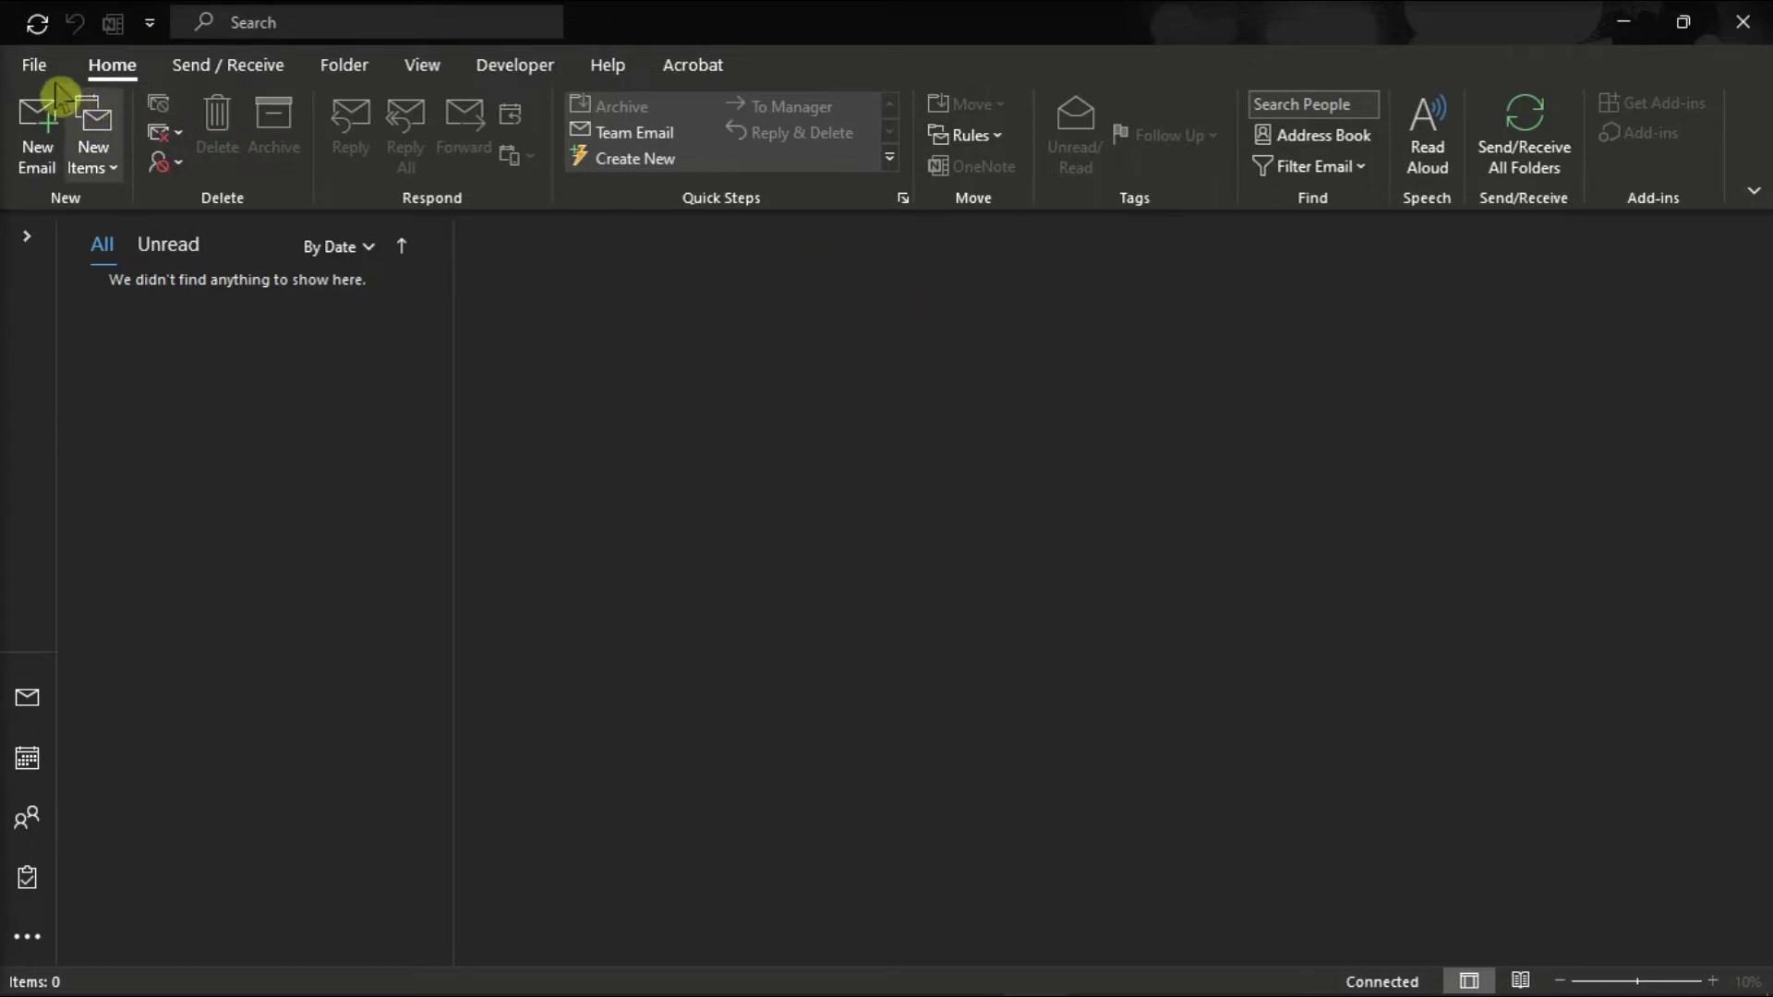
left_click(34, 65)
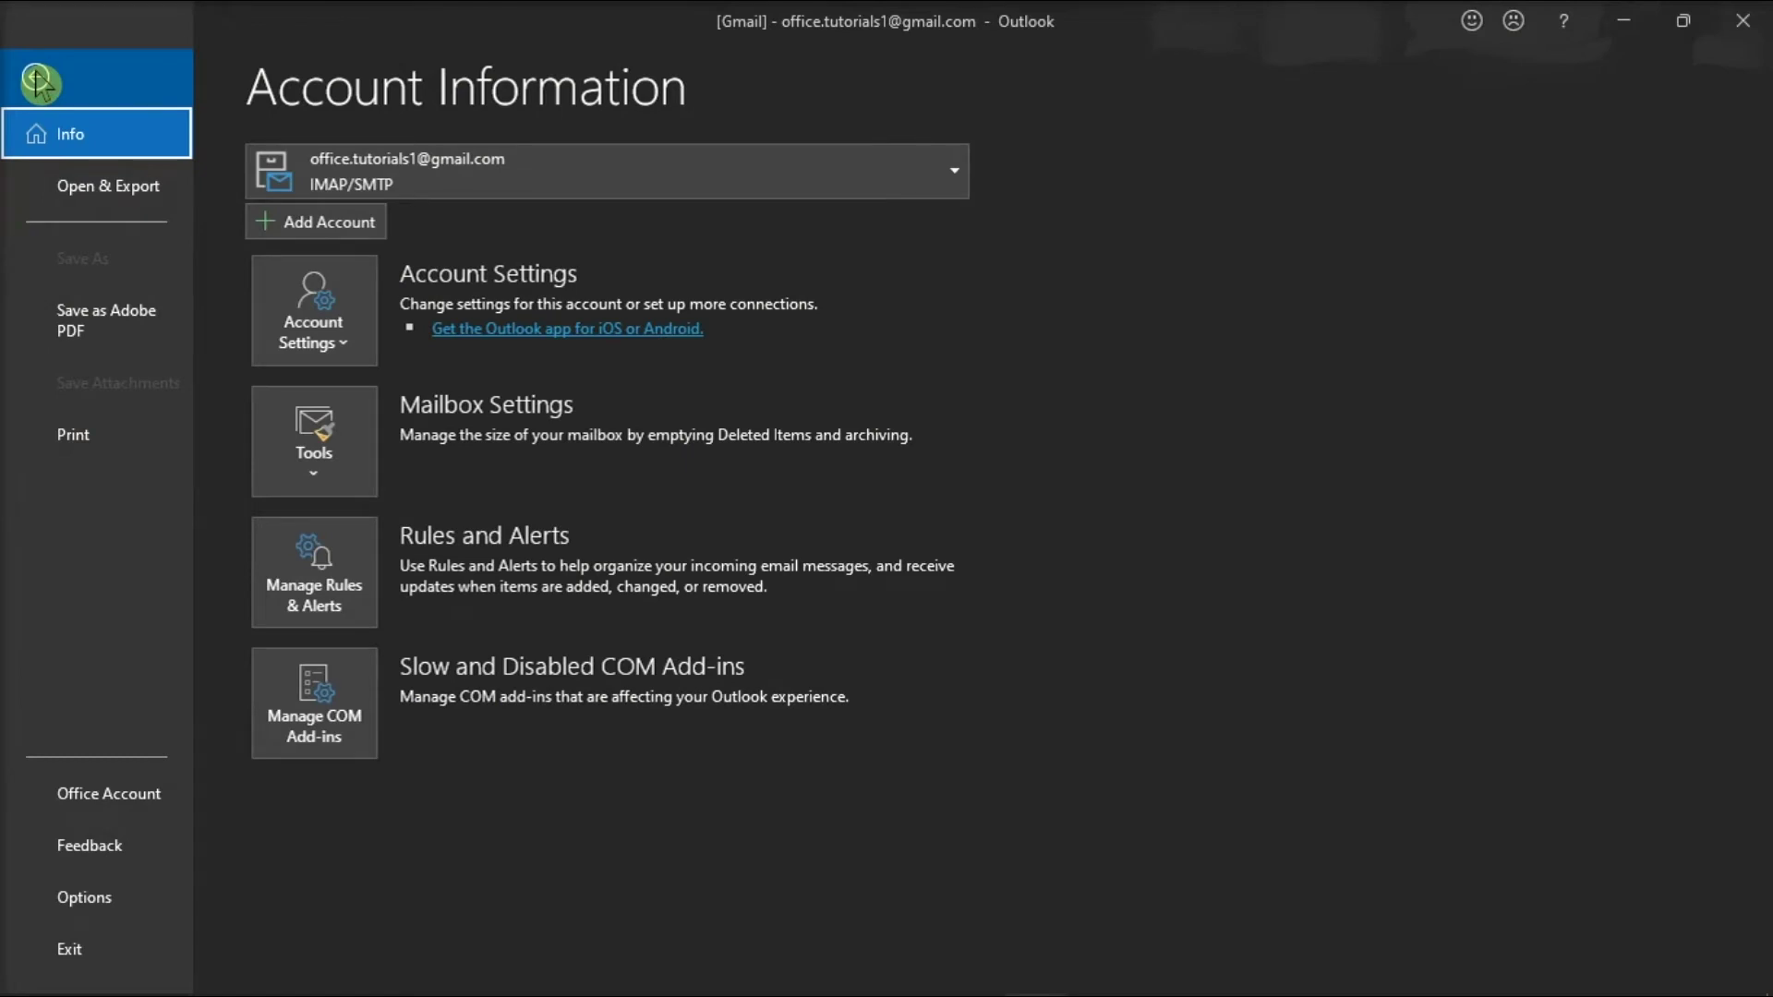
left_click(87, 914)
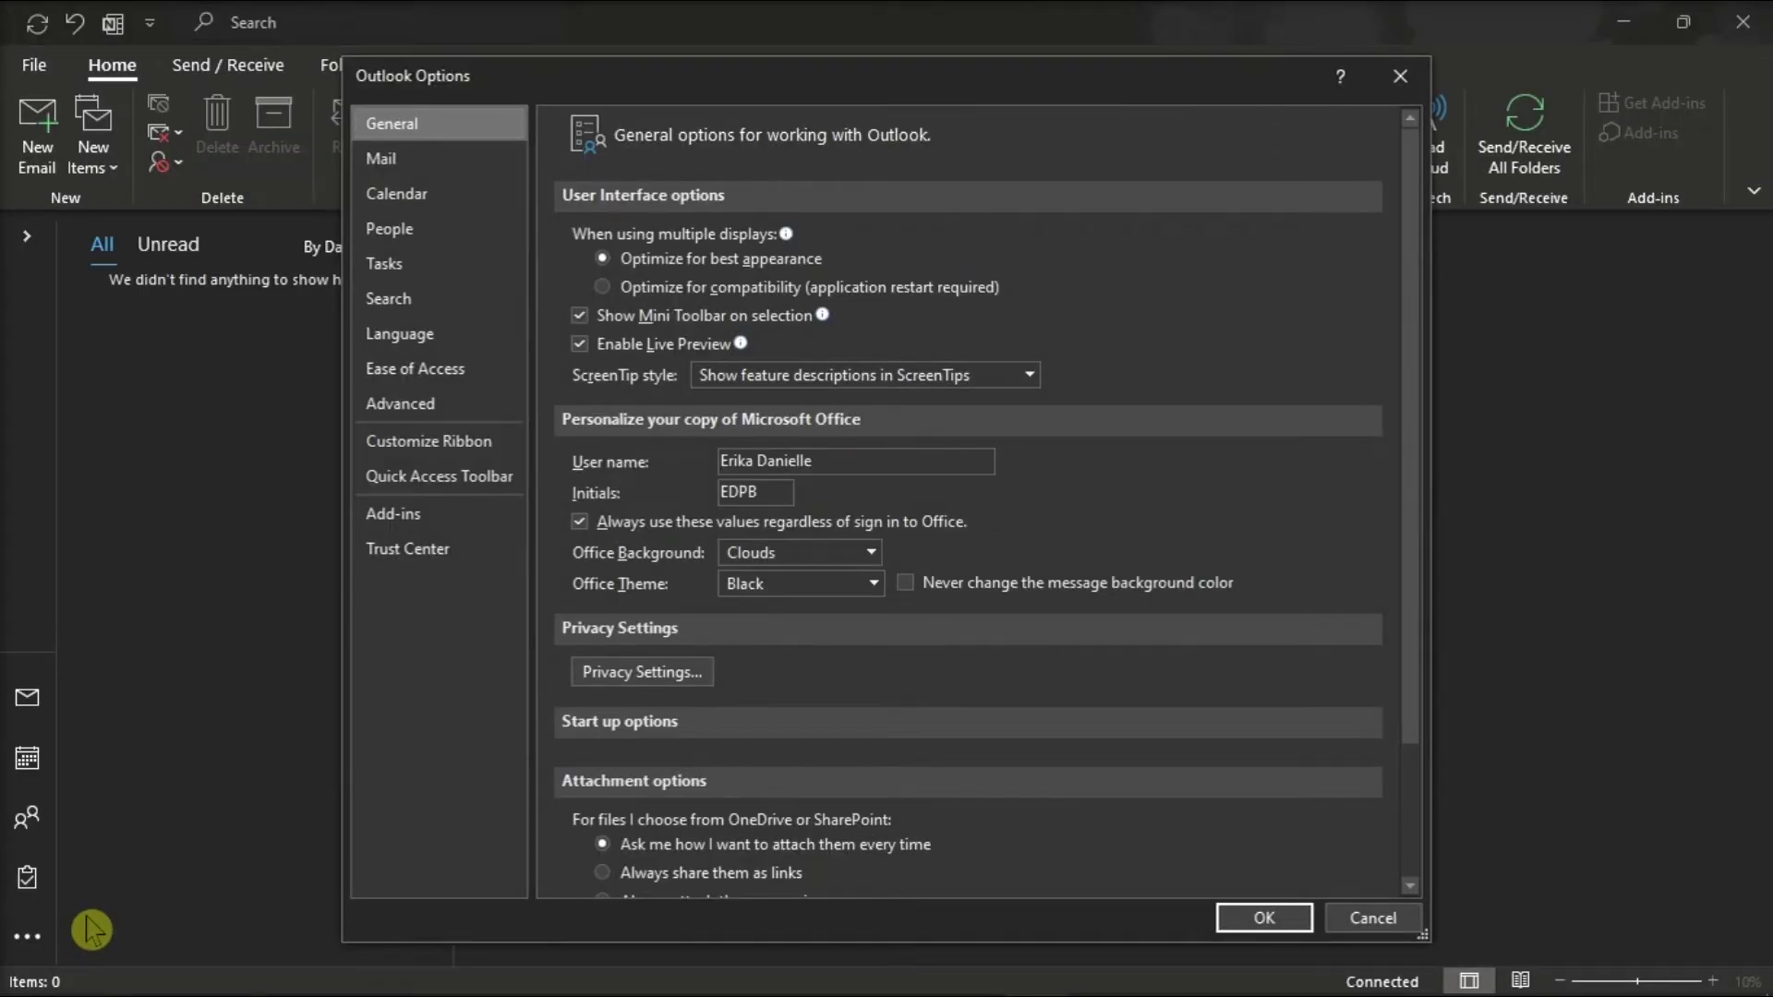
Step: In Mail settings, request delivery and read receipts for all sent messages
left_click(484, 168)
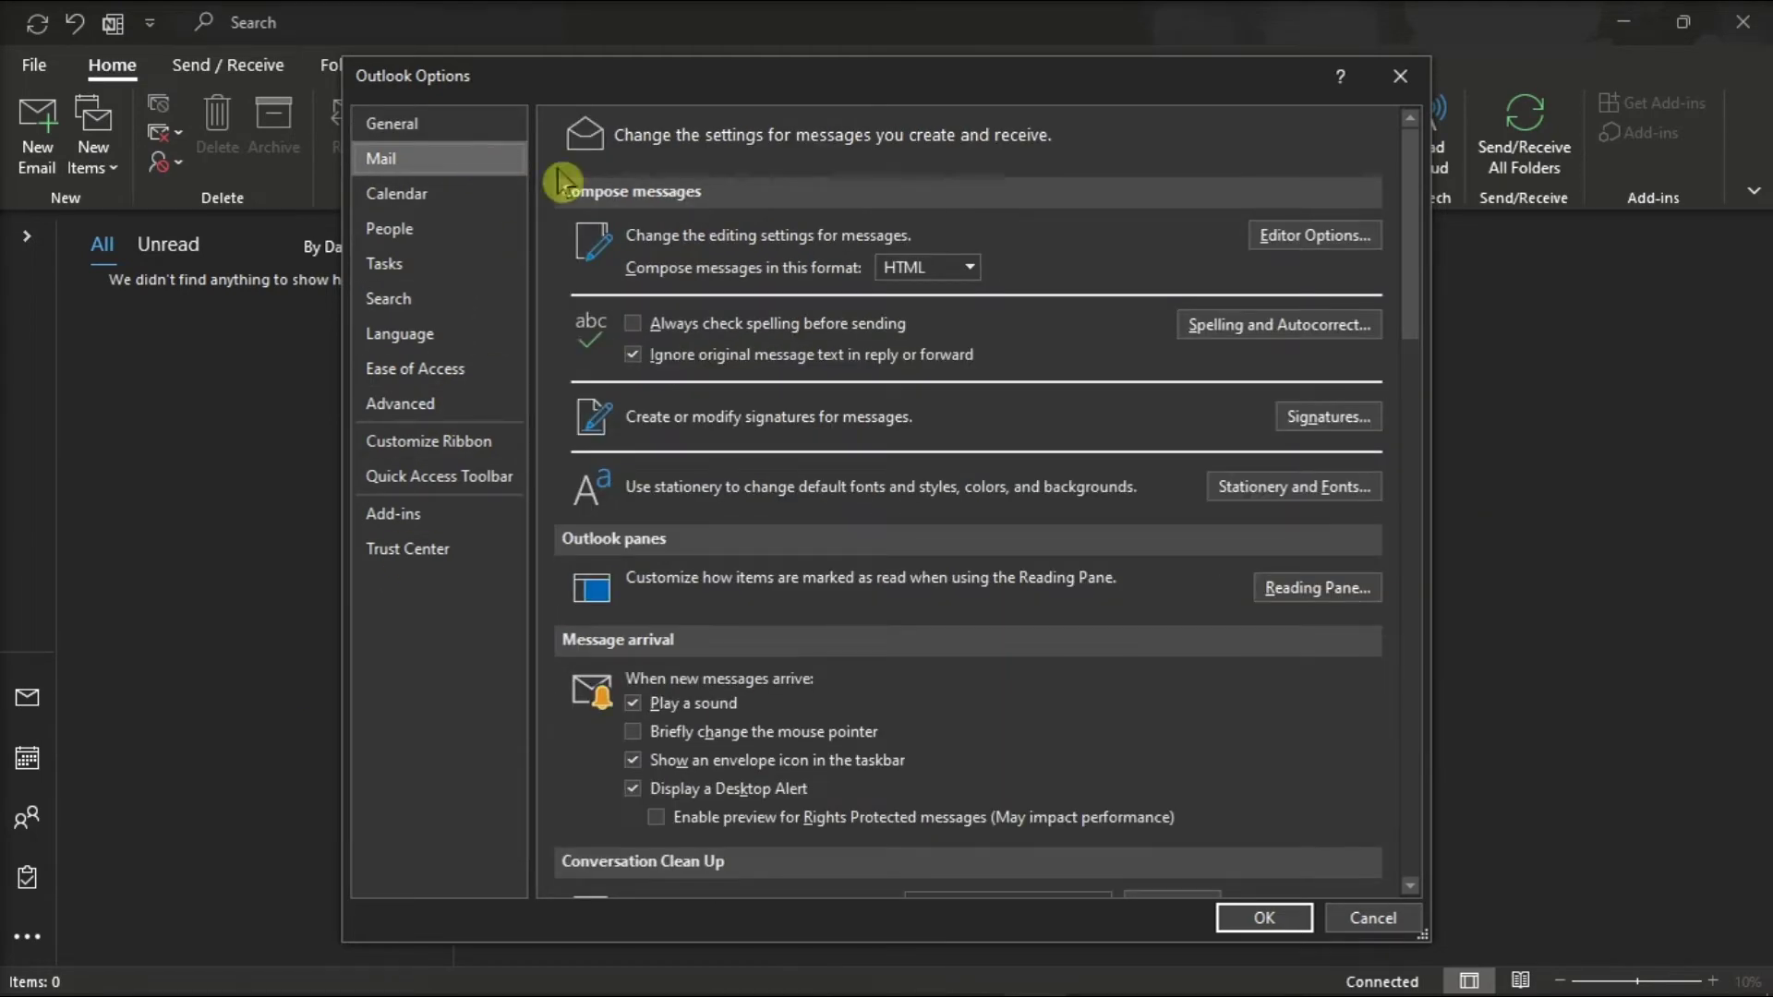
scroll(894, 519, "down", 2)
scroll(894, 529, "down", 4)
scroll(893, 529, "down", 5)
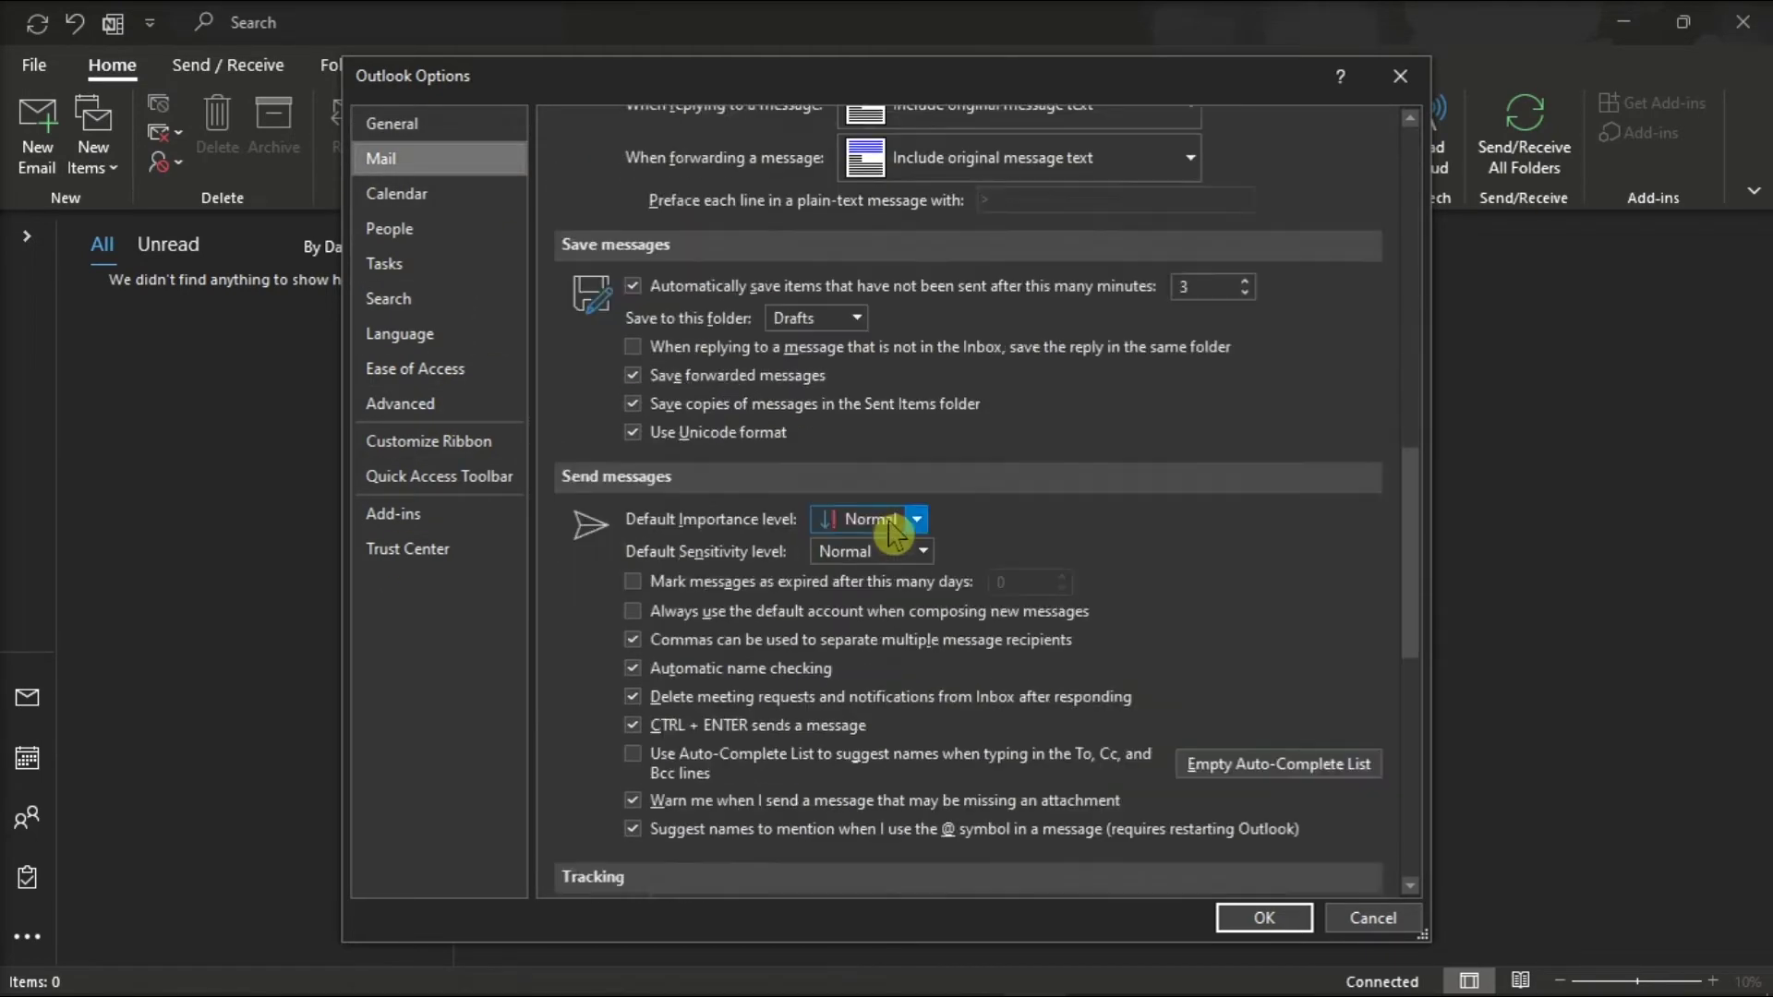
scroll(832, 486, "down", 8)
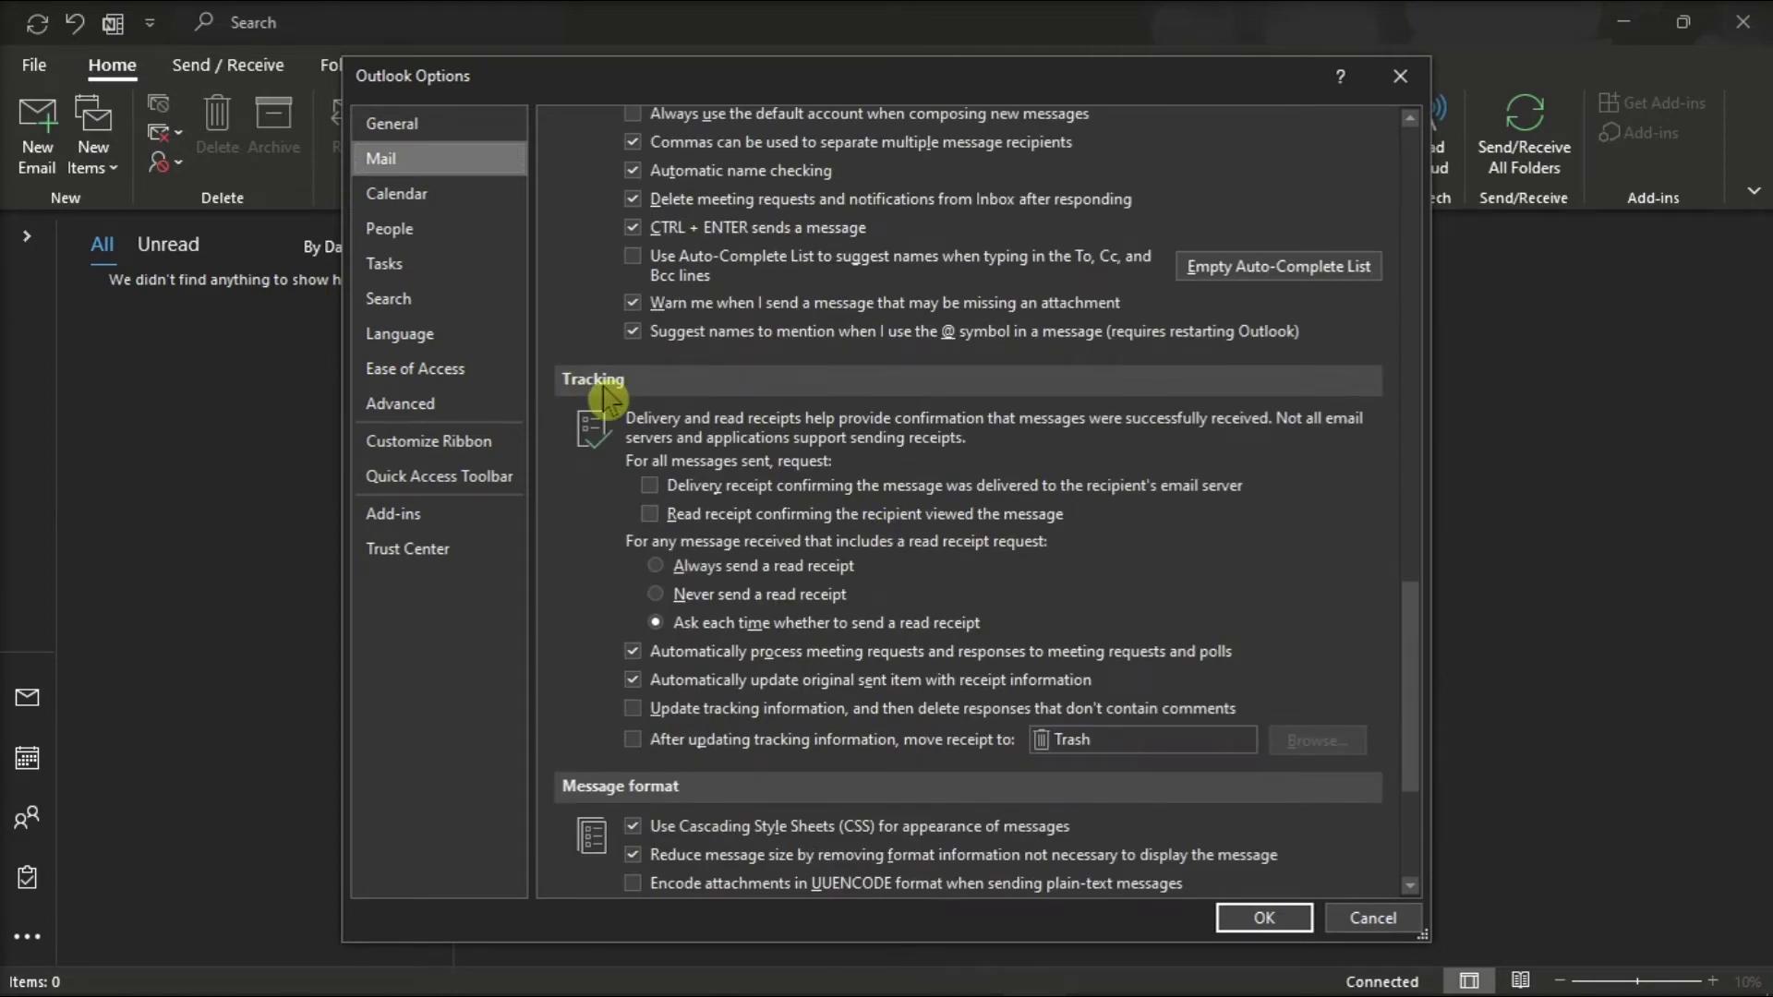
left_click(651, 491)
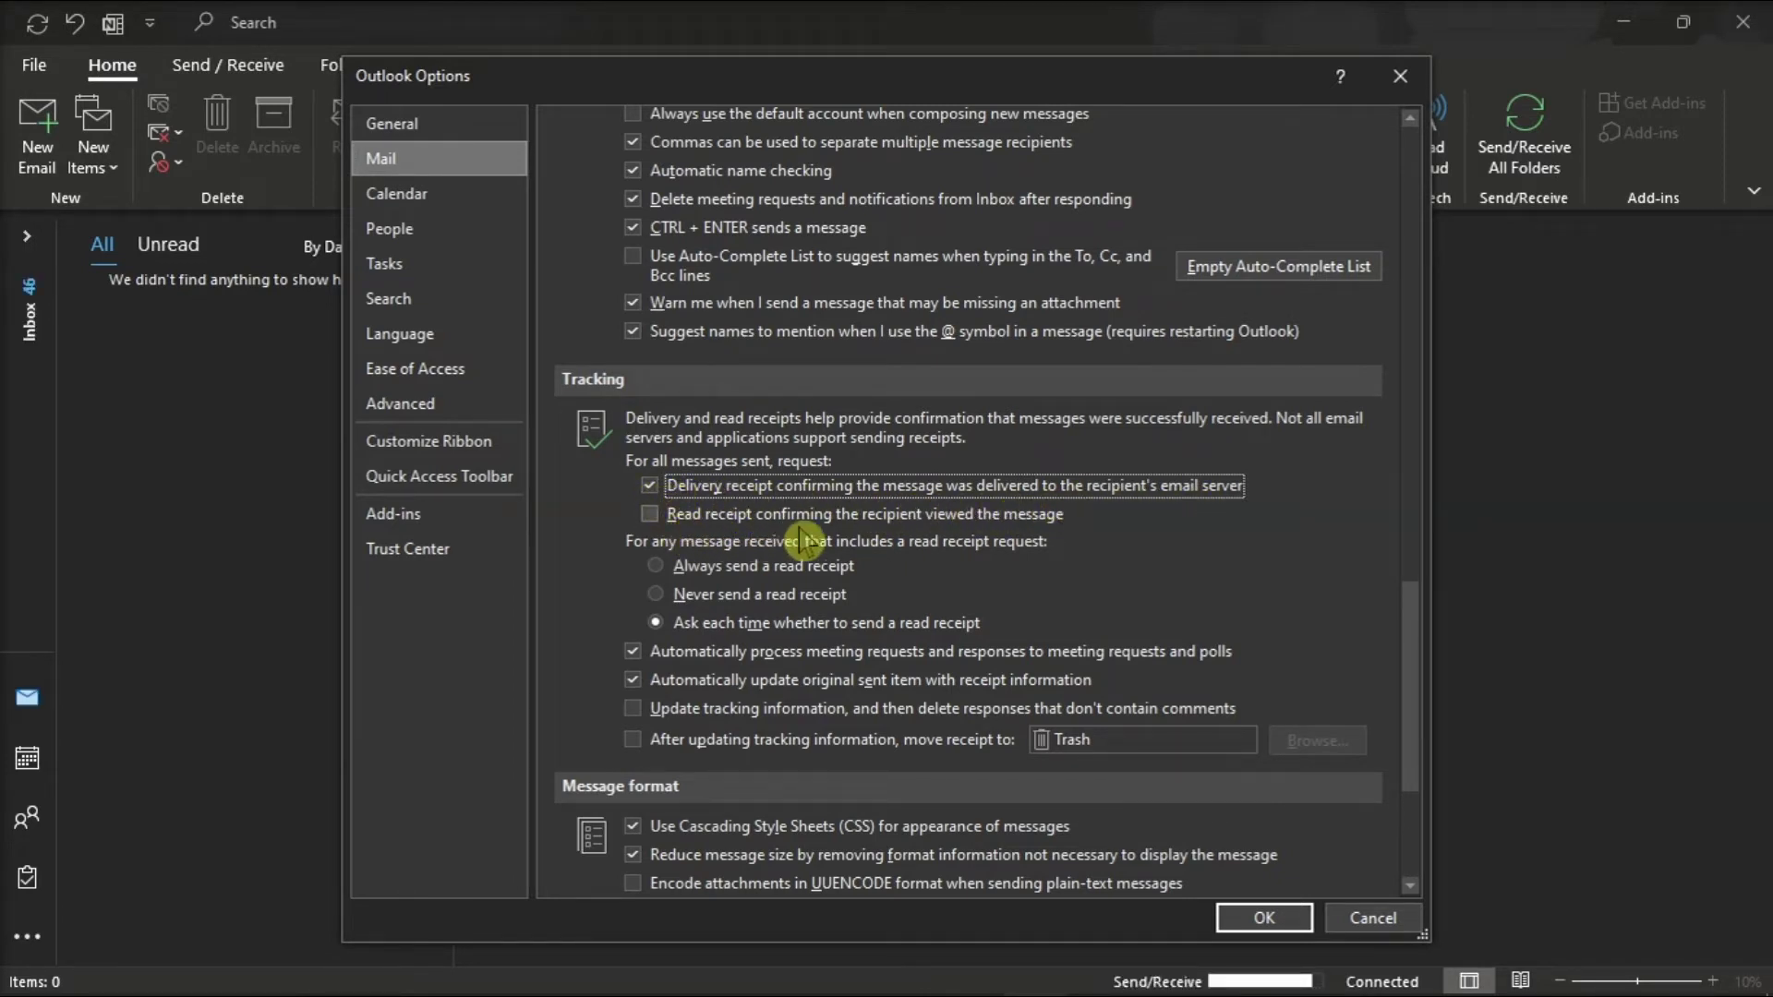
left_click(649, 514)
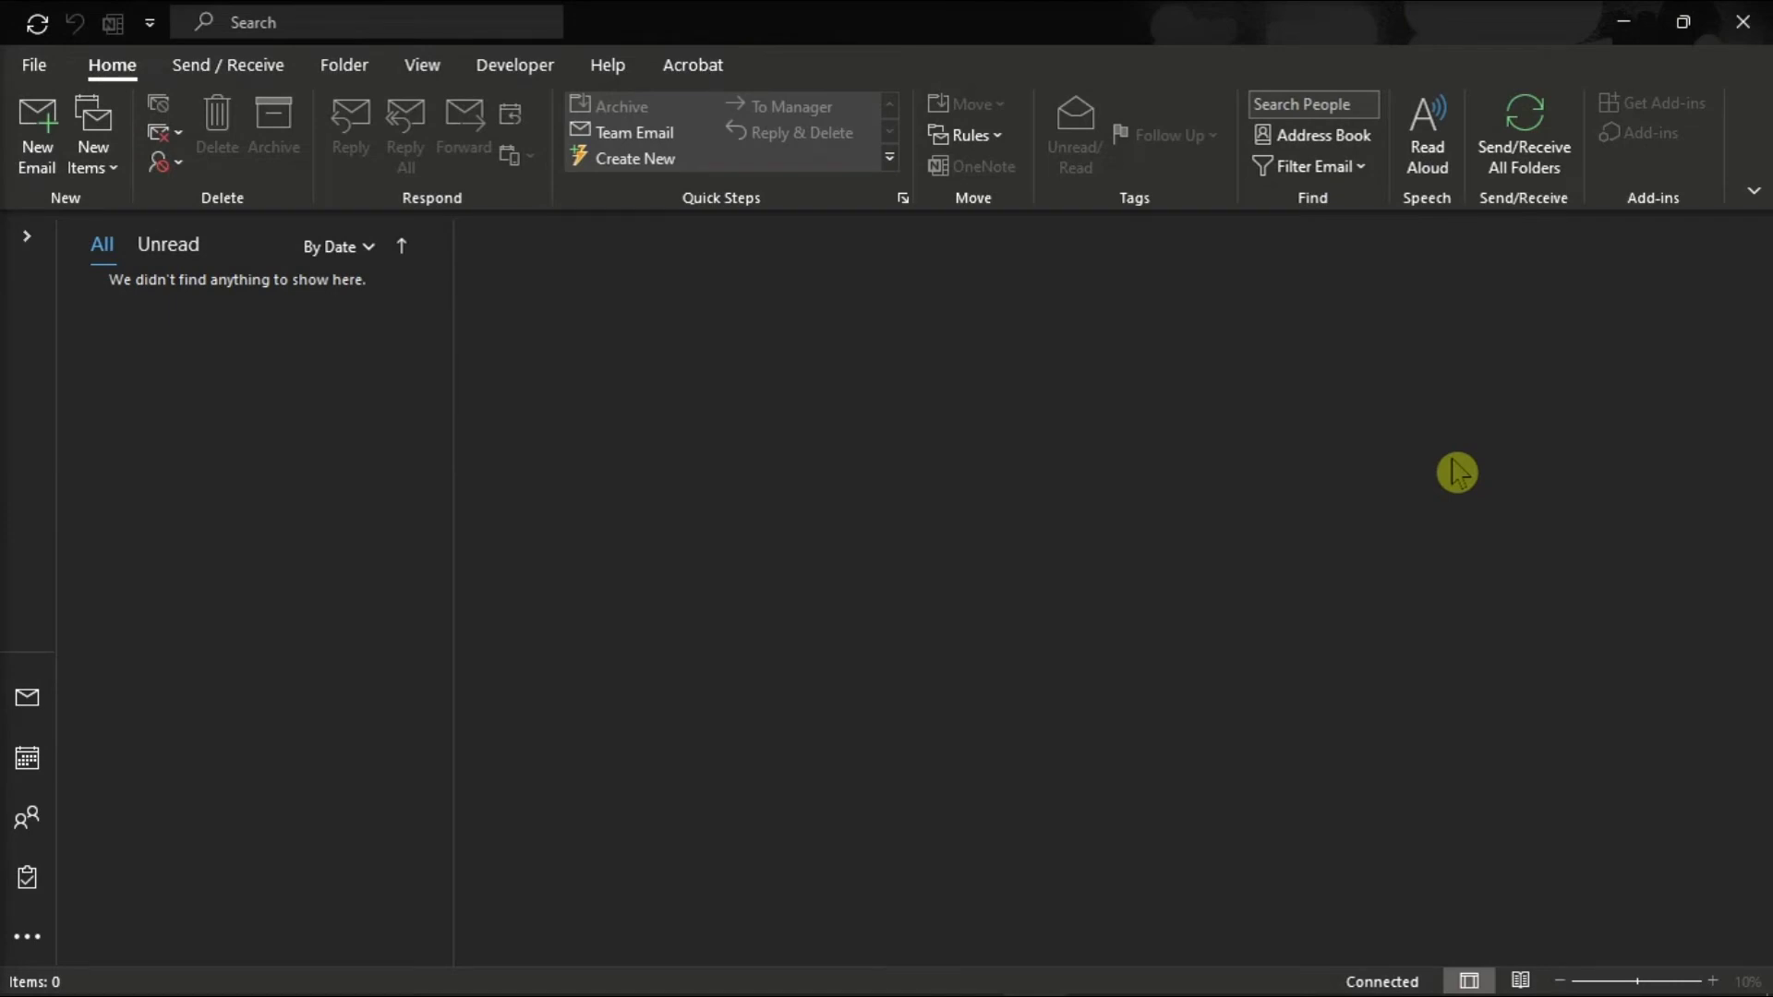
Step: Reopen Outlook Options on the Mail settings page
left_click(34, 66)
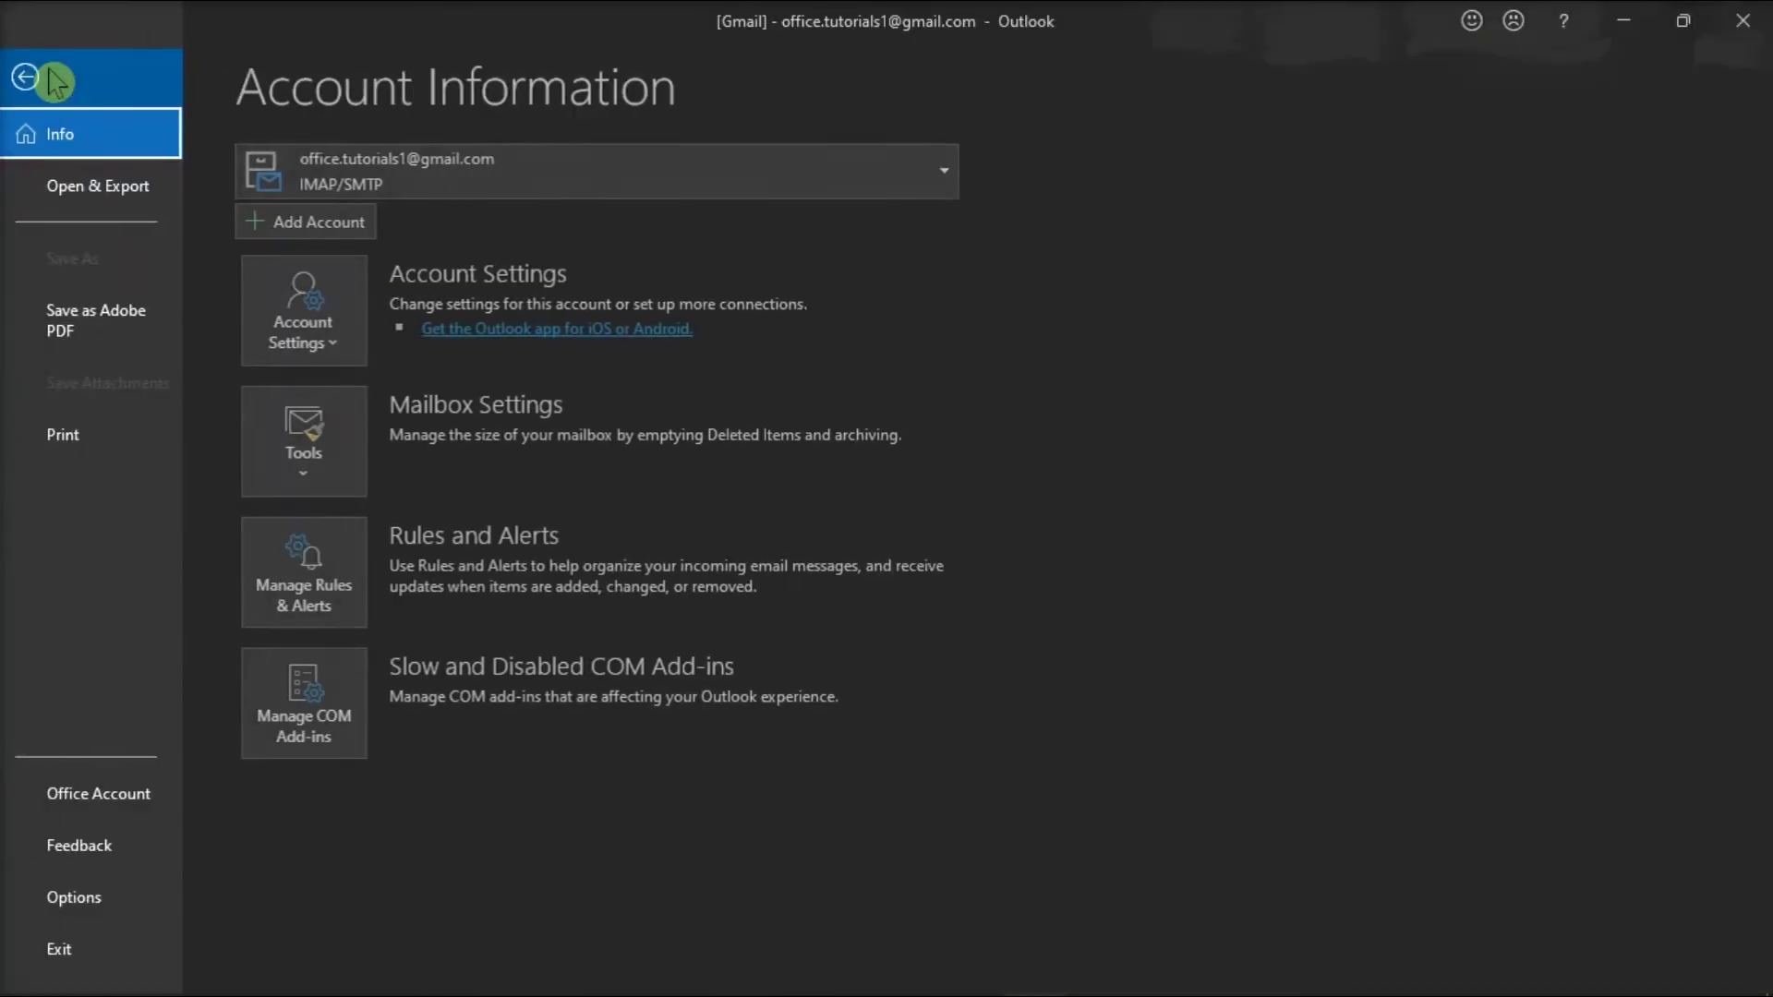
left_click(83, 922)
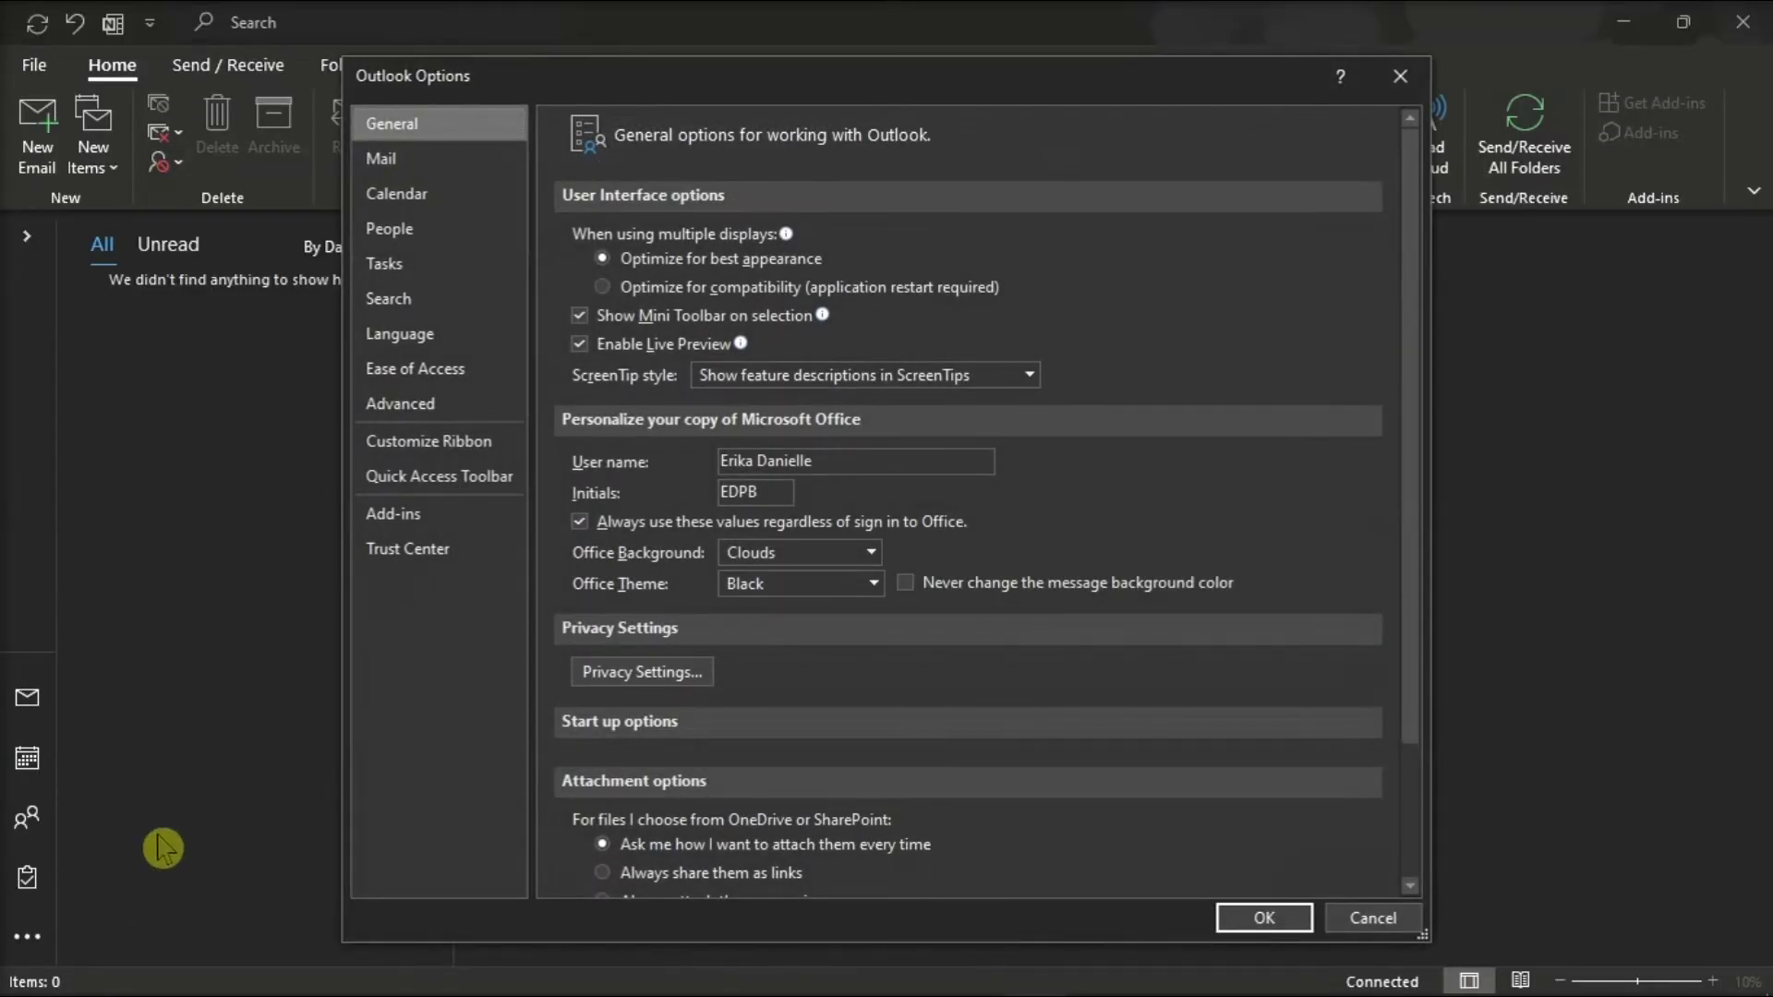
left_click(458, 165)
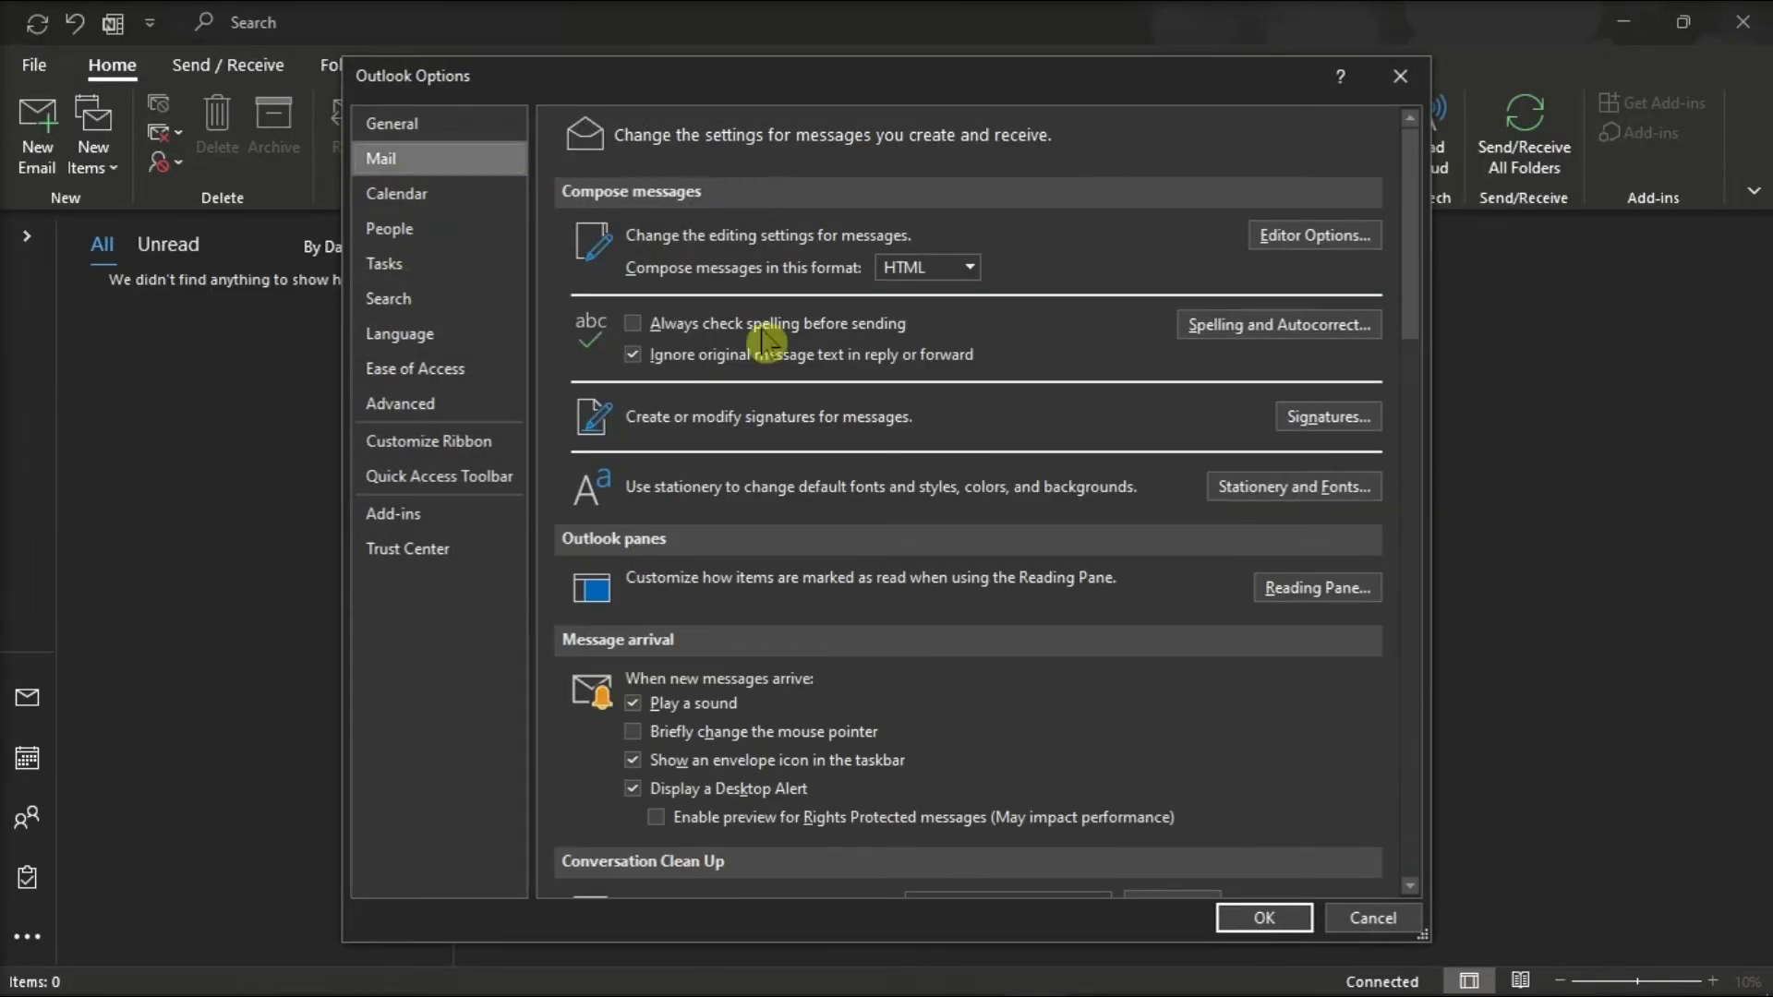
scroll(765, 339, "down", 5)
scroll(812, 585, "down", 5)
scroll(831, 582, "down", 5)
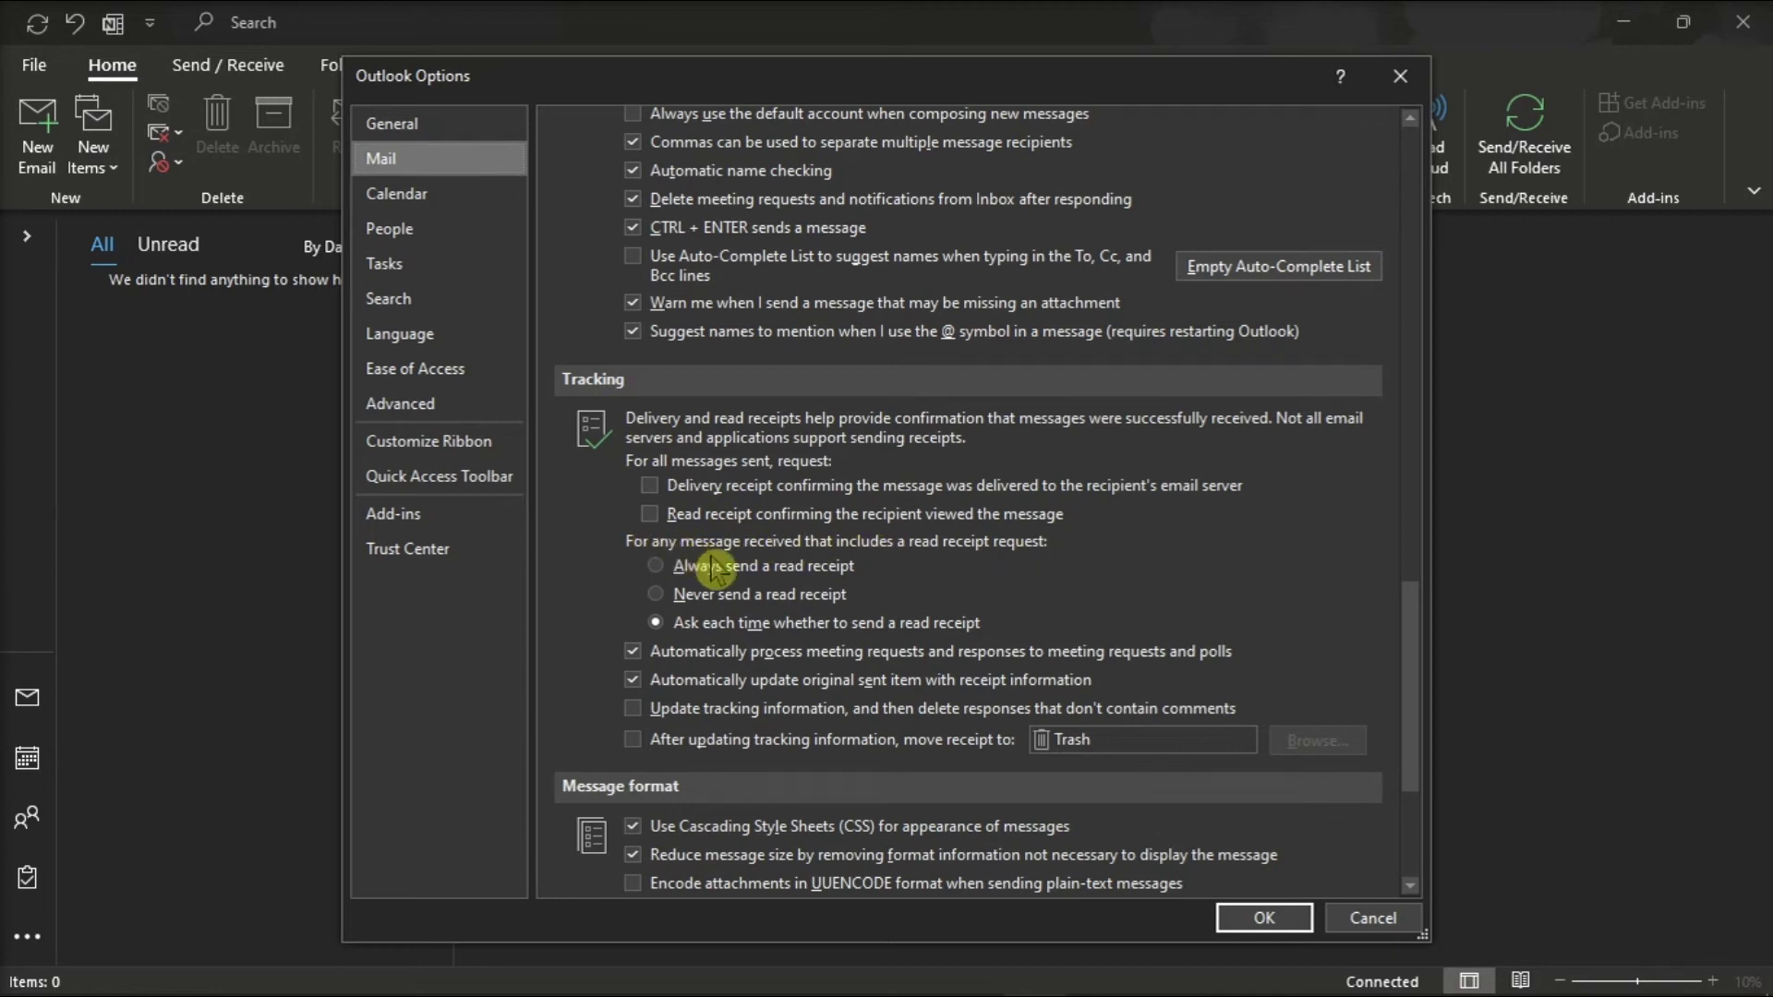
Step: Choose 'Always send a read receipt' under Mail Tracking
left_click(719, 572)
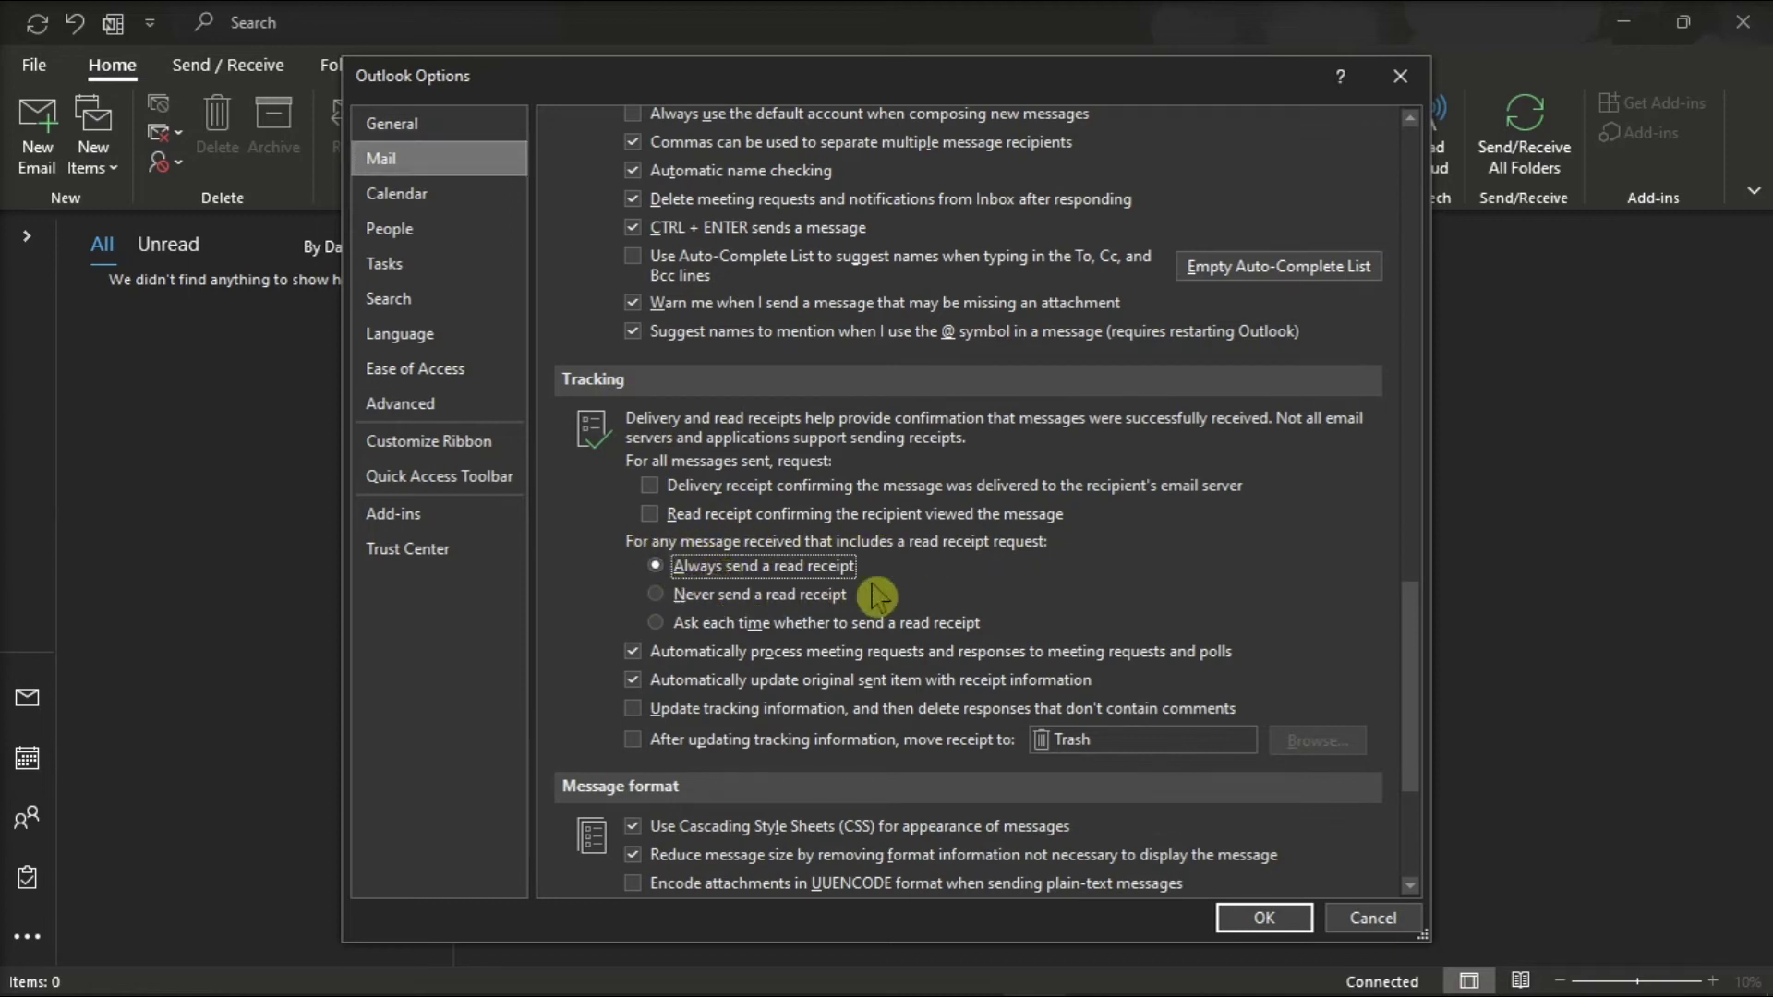